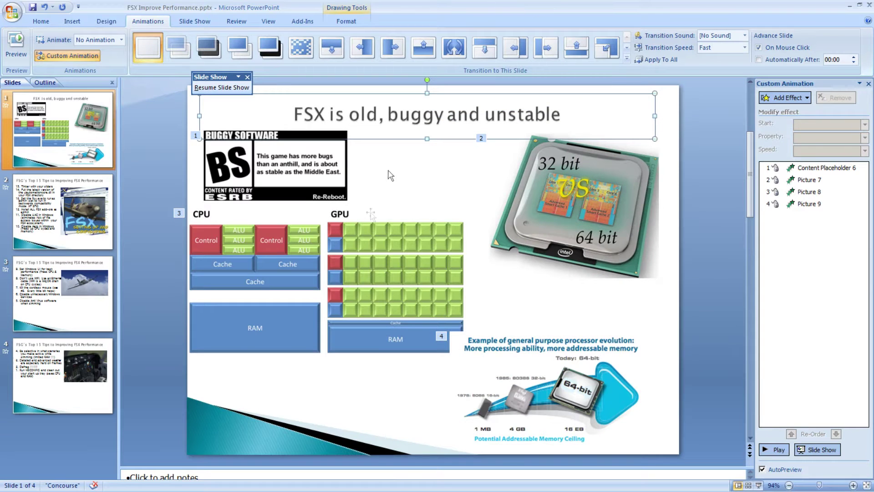
Switch to Flight Simulator X and review its display settings for scenery, weather, traffic, aircraft and graphics.
key("alt+Tab")
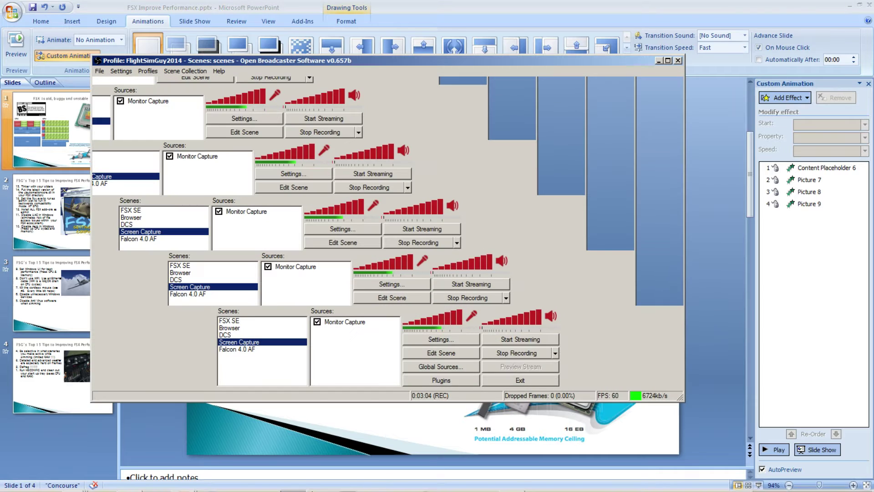
mouse_move(401, 488)
left_click(511, 480)
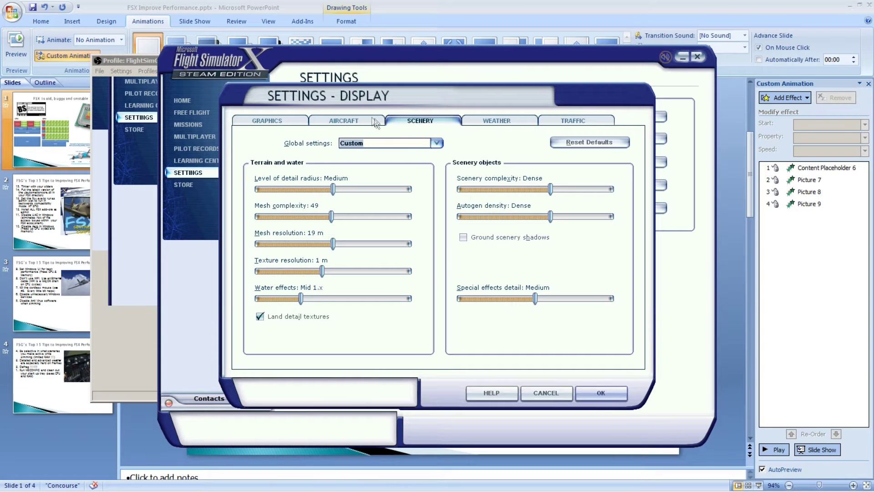
left_click(494, 126)
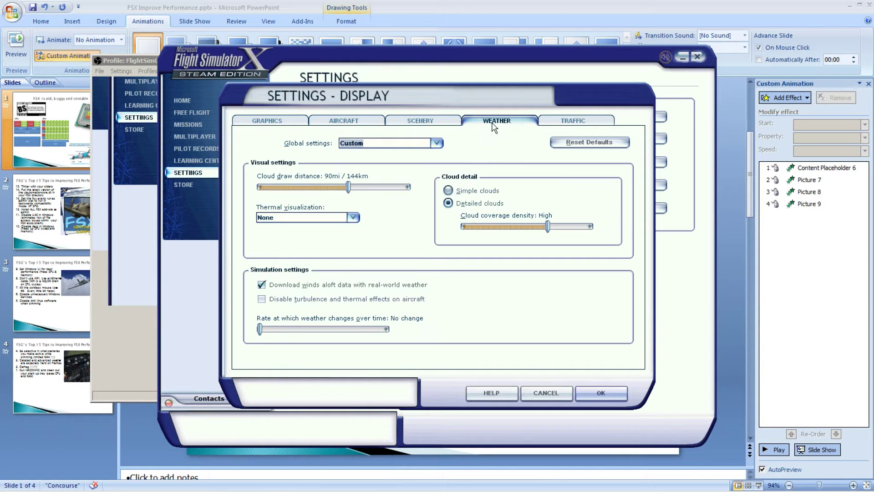
left_click(572, 120)
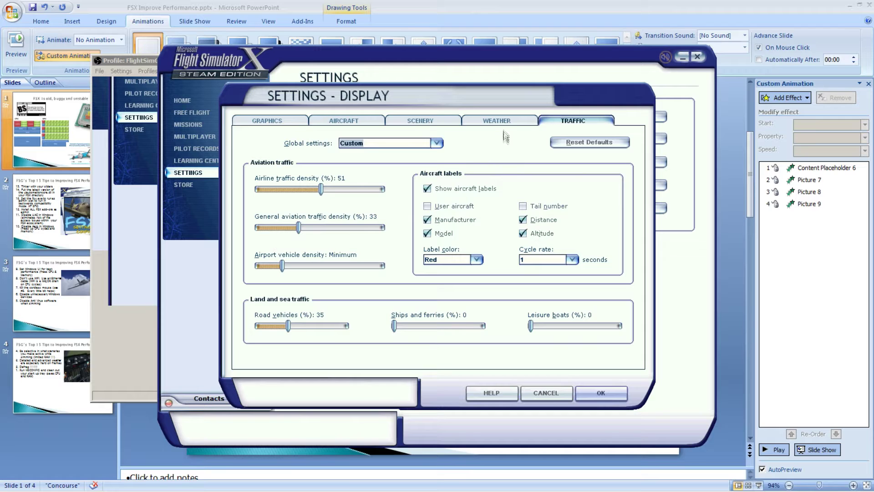
left_click(488, 117)
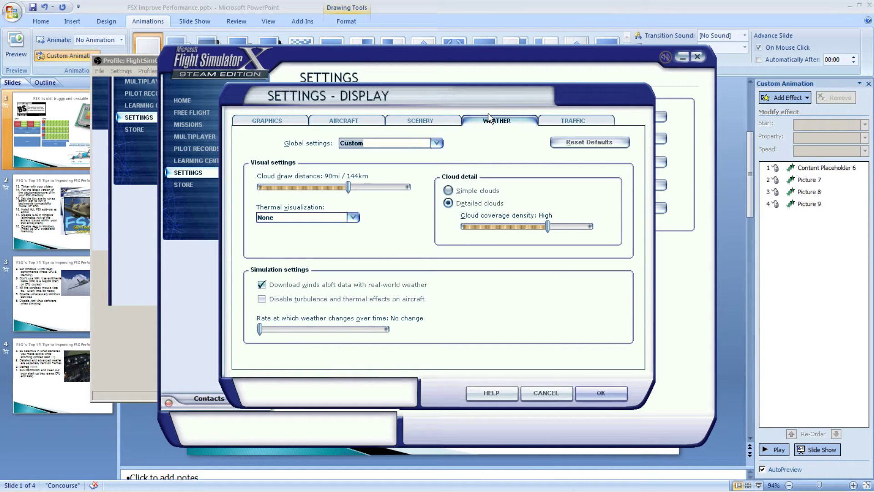
left_click(353, 121)
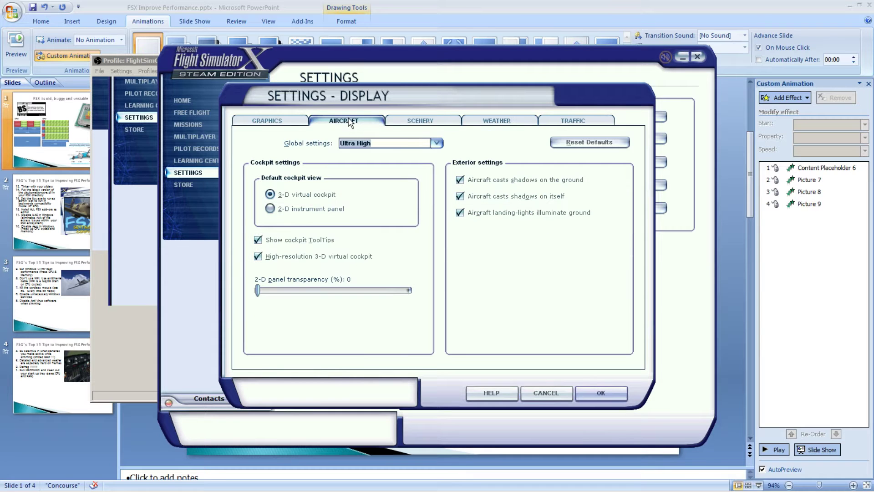
left_click(276, 123)
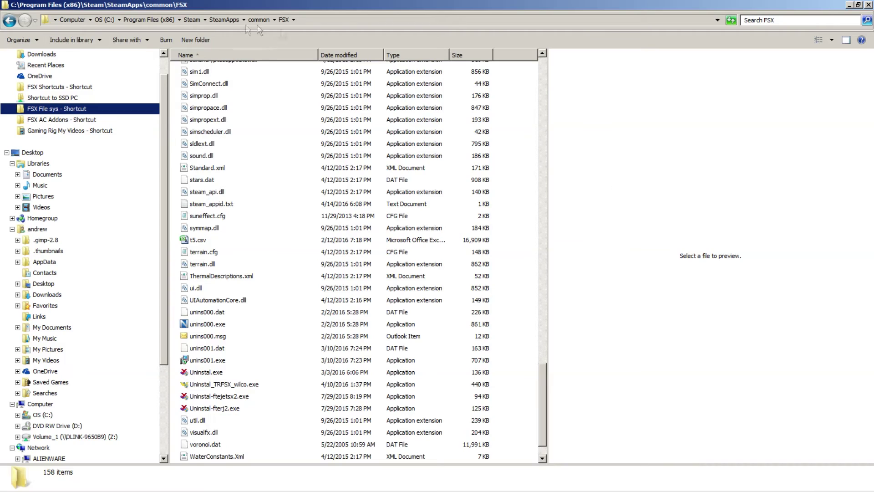
Locate UIAutomationCore.dll in the FSX installation folder, and return to that folder from the slide show.
left_click(211, 303)
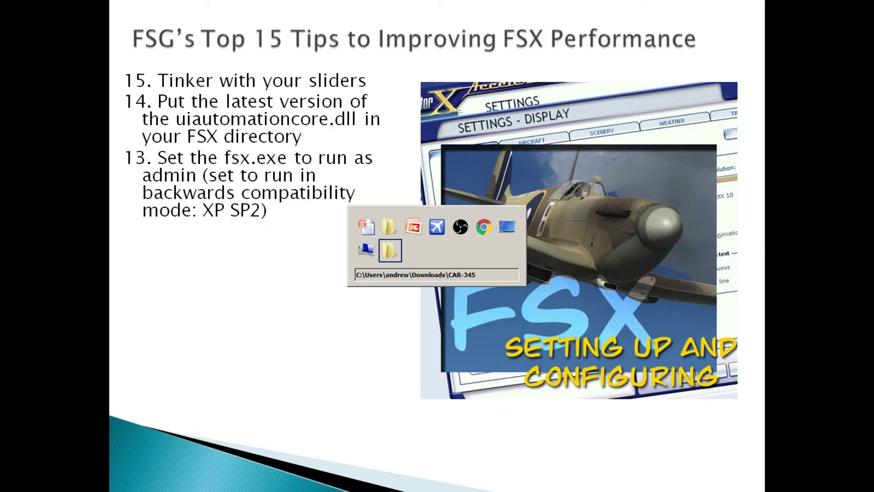
key("Tab")
key("Tab")
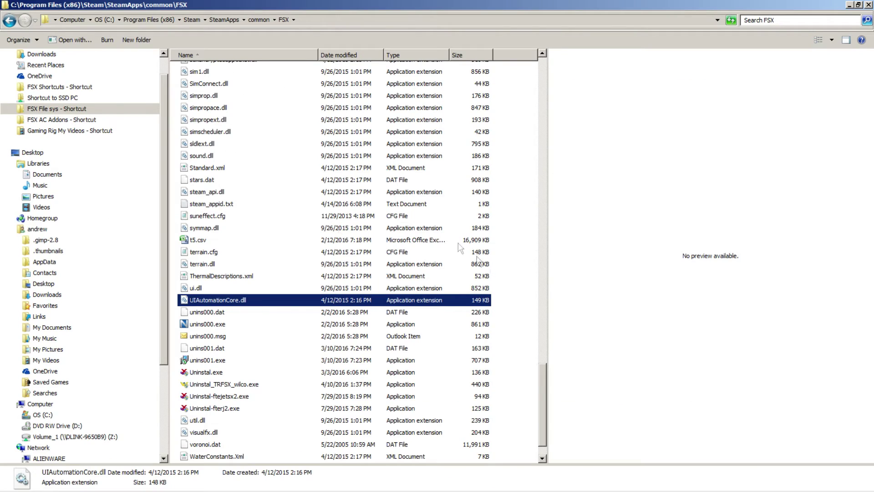
Open the compatibility properties of fsx.exe in the FSX installation folder.
left_click_drag(546, 398, 539, 268)
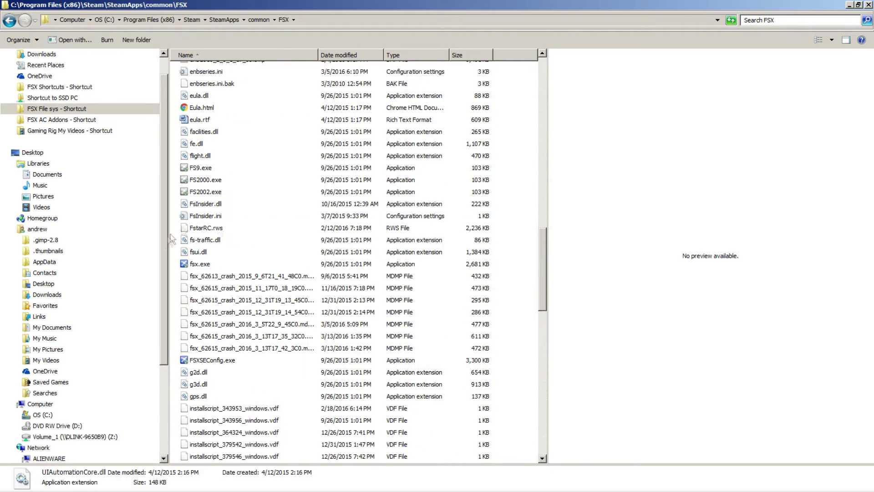
left_click(201, 265)
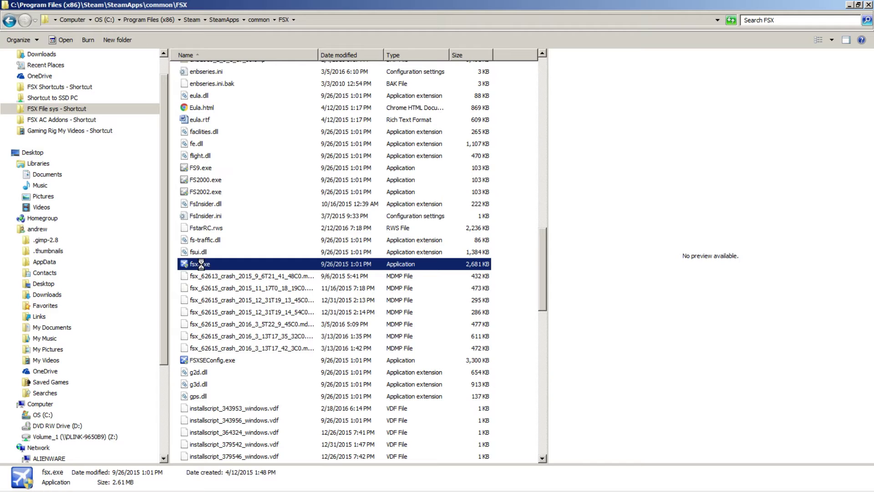
right_click(202, 265)
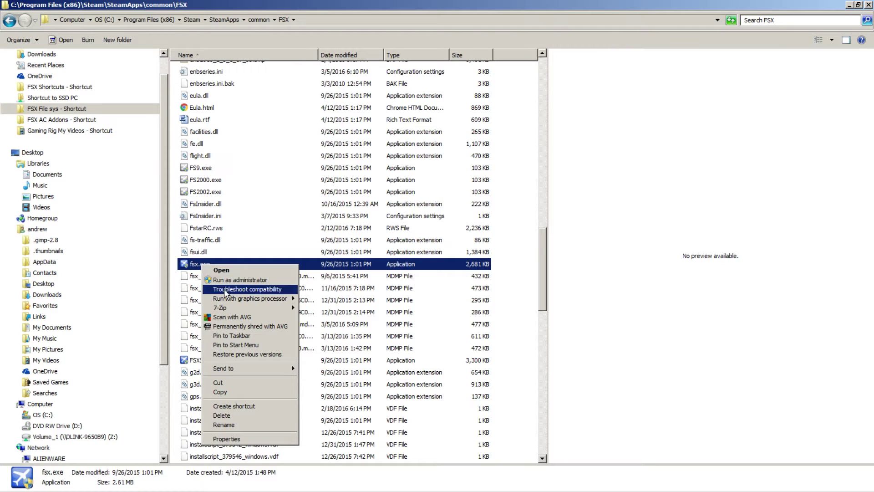
left_click(235, 438)
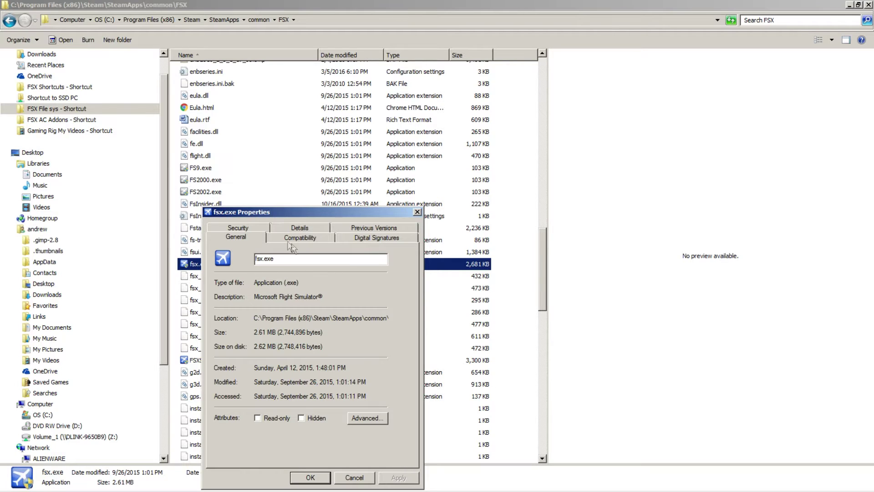
left_click(298, 240)
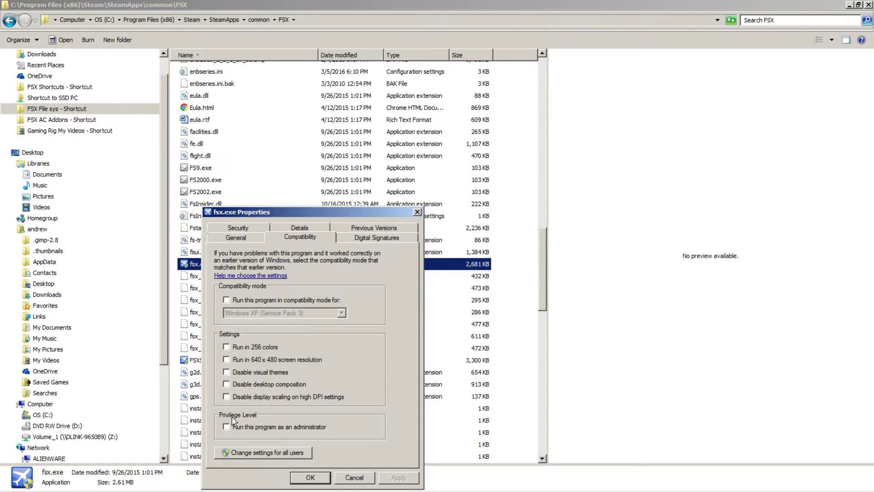
Set fsx.exe to run as an administrator in compatibility mode for Windows XP (Service Pack 2), and apply the settings.
left_click(230, 429)
left_click(227, 300)
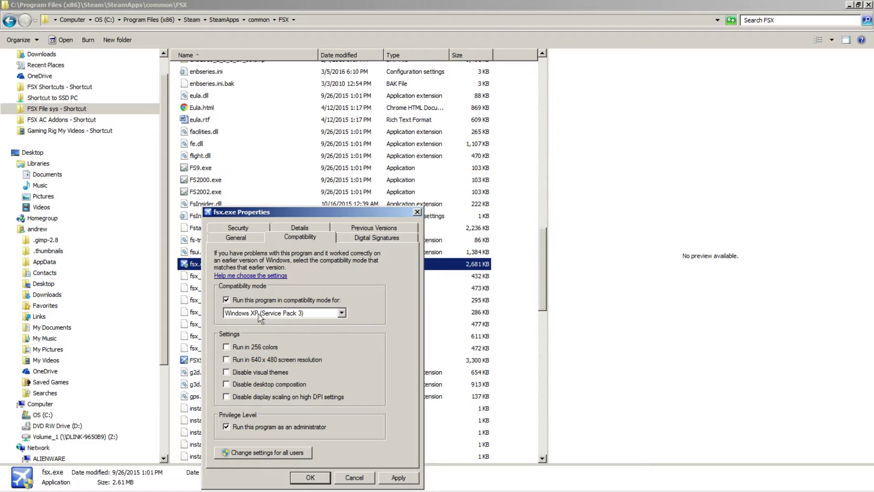
left_click(301, 315)
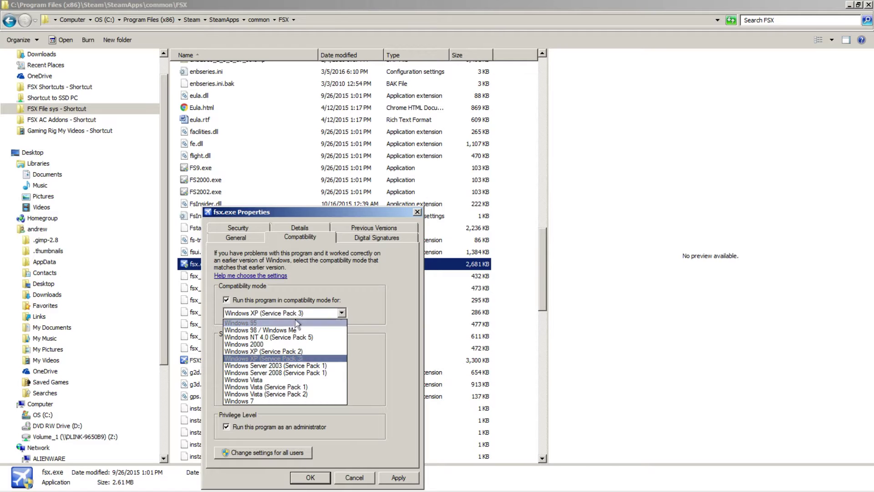
left_click(287, 351)
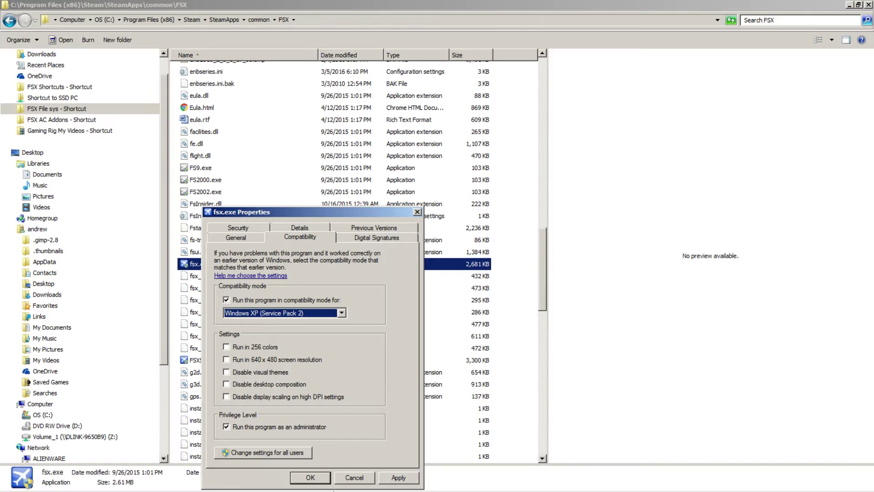
left_click(310, 478)
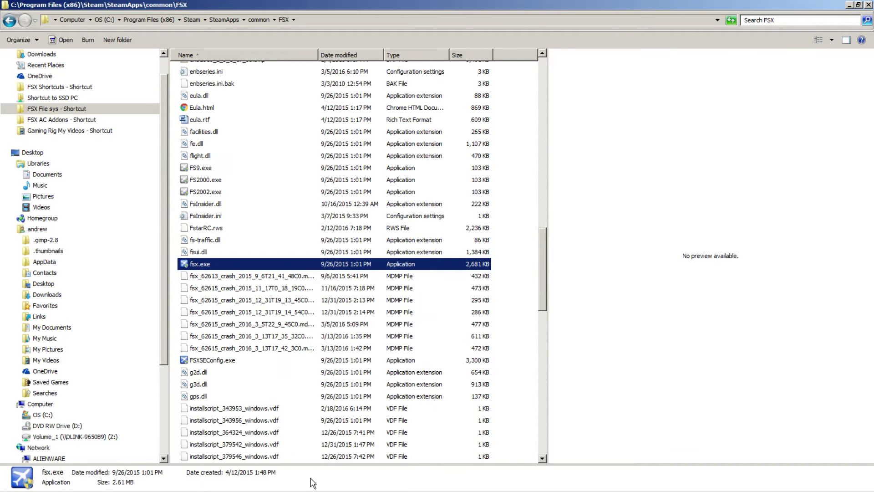
Show the available launch options for fsx.exe and for the add-on installer CARV35BFSXP3D.exe in the CAR-345 folder.
right_click(214, 265)
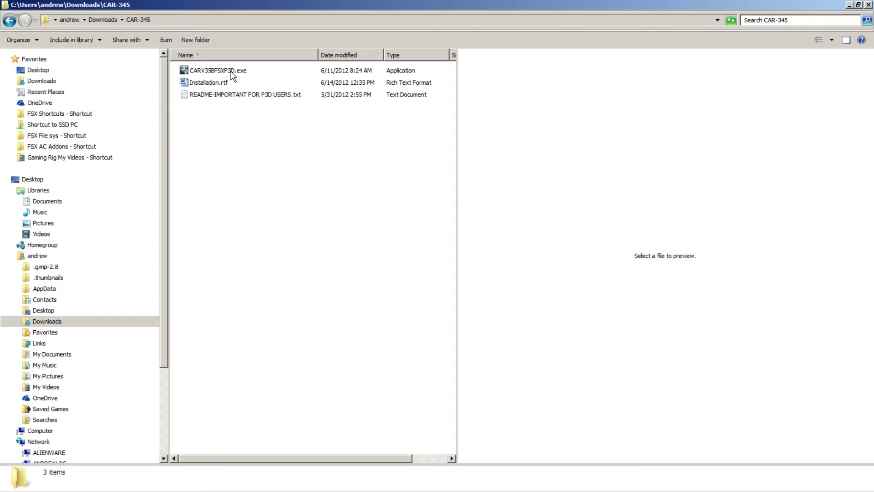
left_click(232, 72)
right_click(231, 72)
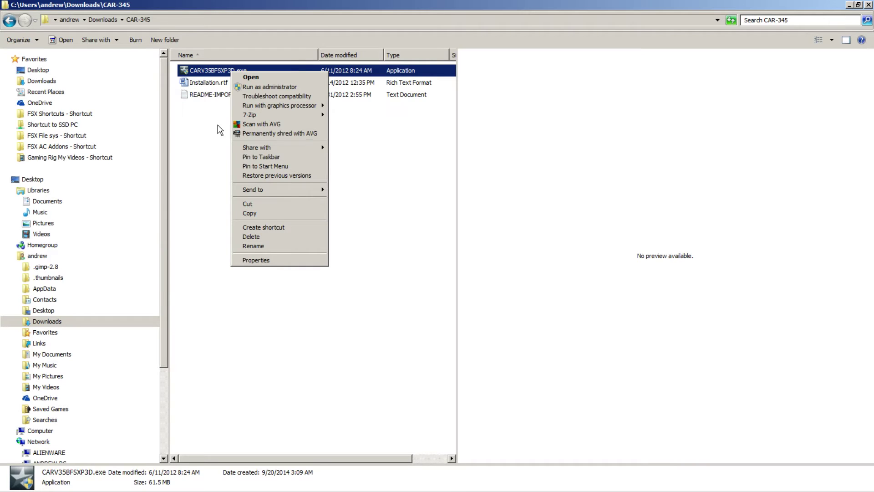
Switch through the open windows from the CAR-345 folder to the FSX installation folder.
key("alt+Tab")
key("alt+Tab")
key("alt+Tab")
key("alt+Tab")
key("alt+Tab")
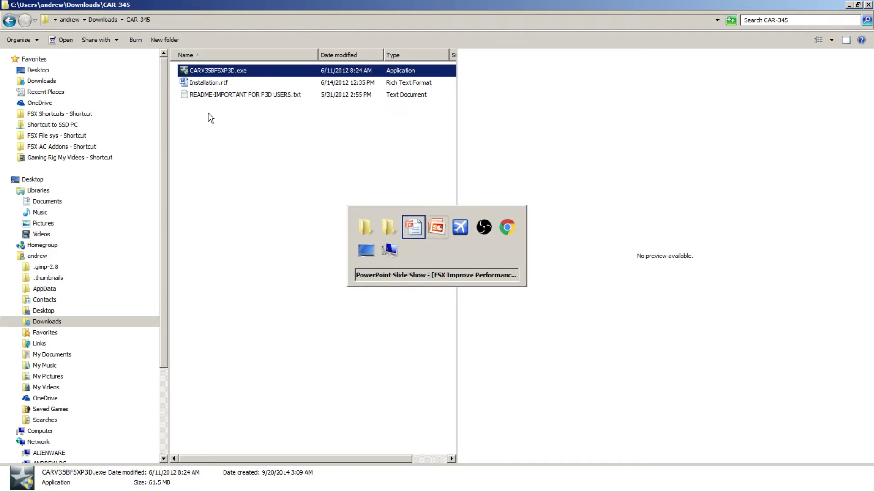
key("alt+Tab")
key("alt+Tab")
key("alt+Tab")
key("alt+Tab")
key("alt+Tab")
key("alt+Tab")
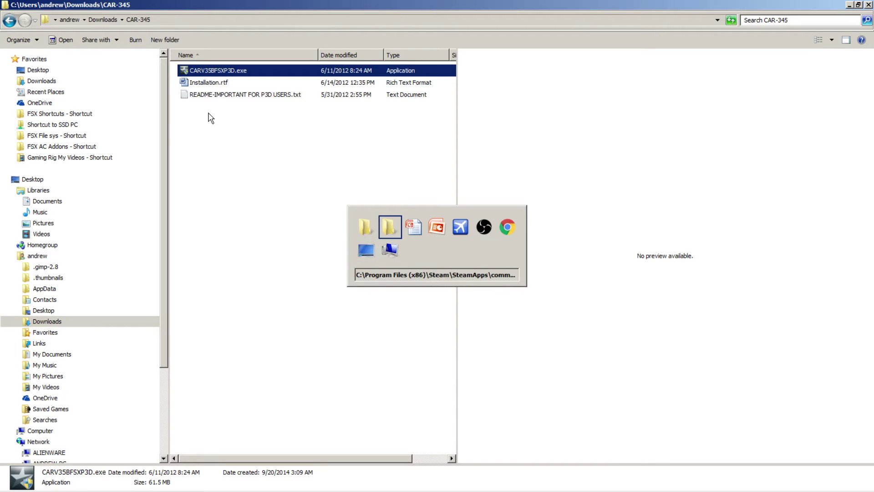
key("alt+Tab")
key("alt+Tab")
key("alt+Tab")
key("alt+Tab")
key("alt+Tab")
key("alt+Tab")
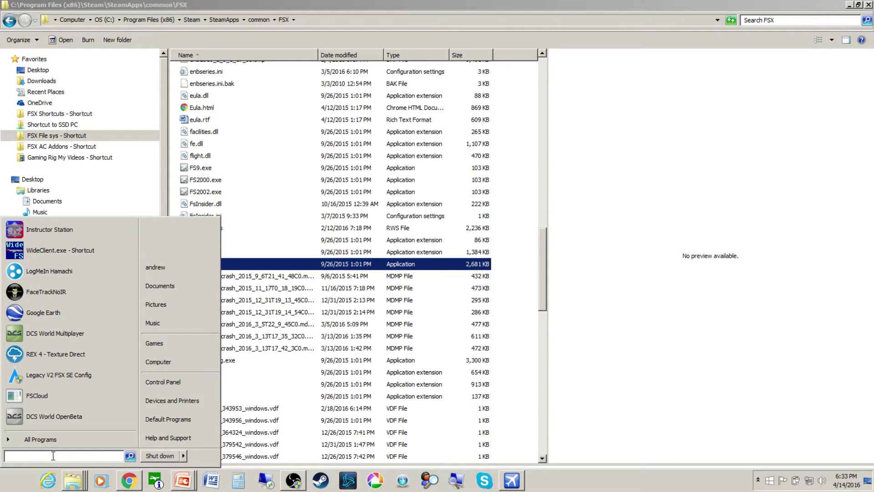
Search Windows for "uac" and open Change User Account Control settings.
type("uac")
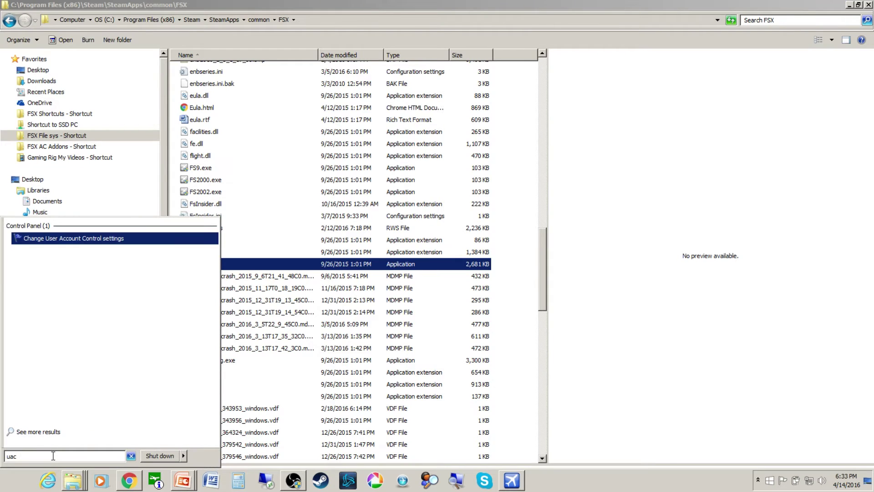
left_click(107, 243)
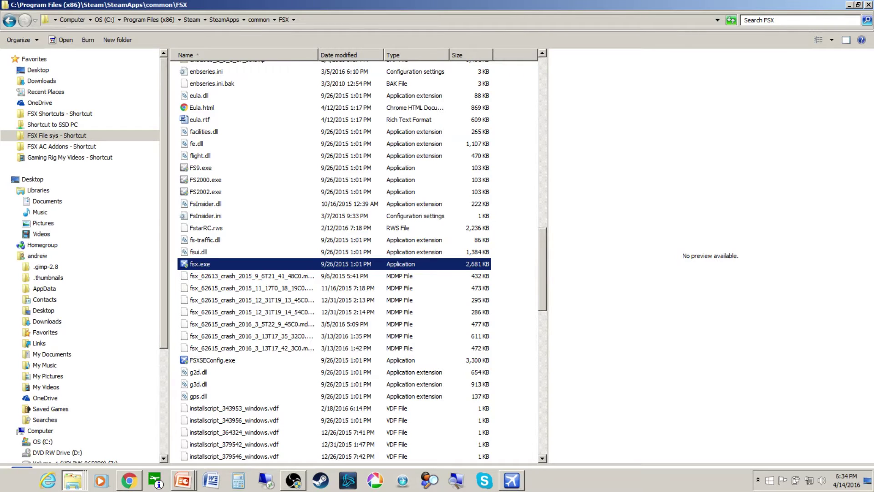
key("Return")
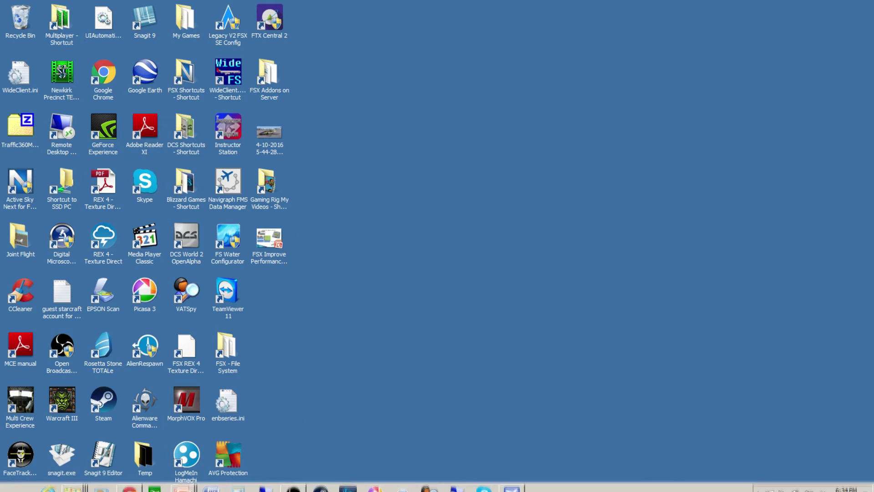
Search Windows for "aero" and open the Change the theme settings.
key("super")
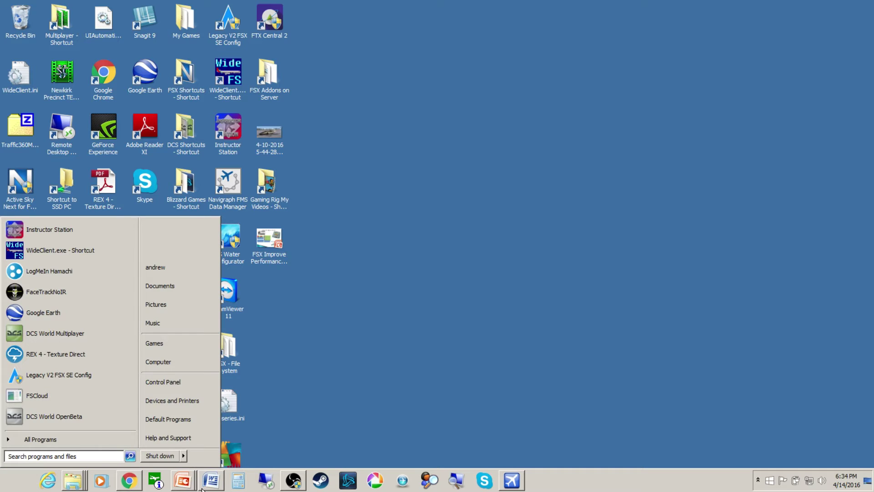
type("aero")
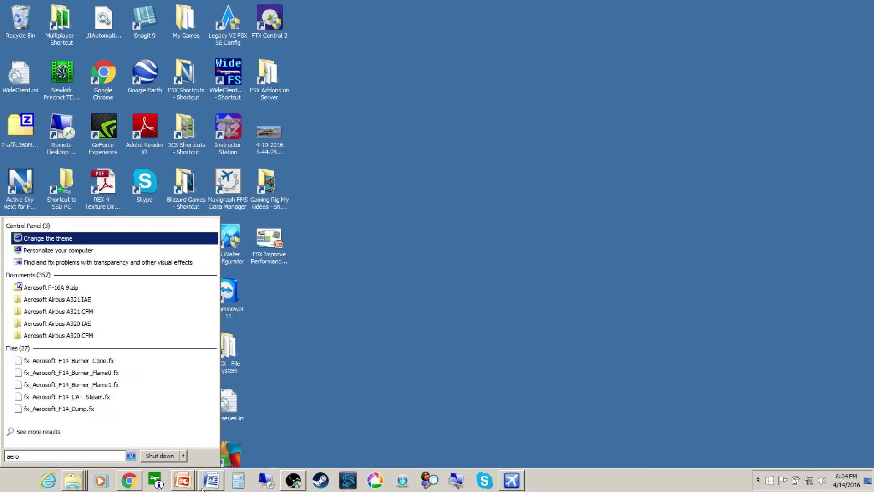
left_click(67, 238)
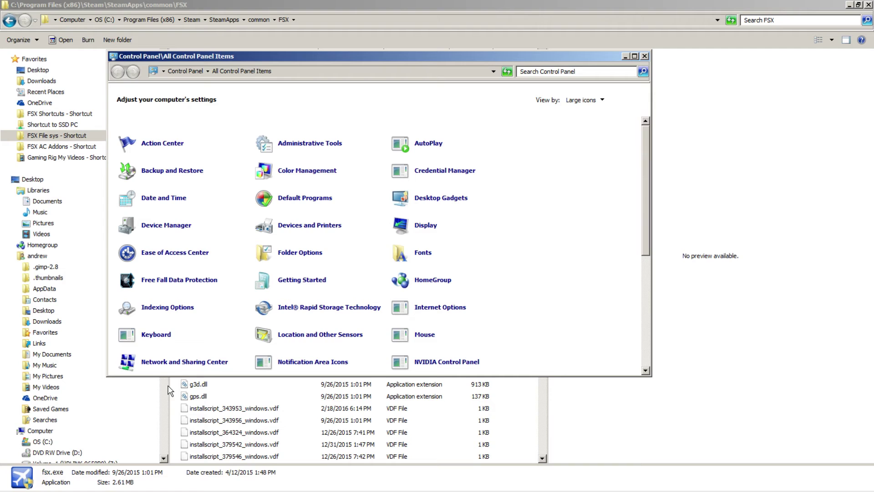
Open the Performance Options from the advanced system settings and select Adjust for best performance for the visual effects.
left_click_drag(650, 205, 652, 332)
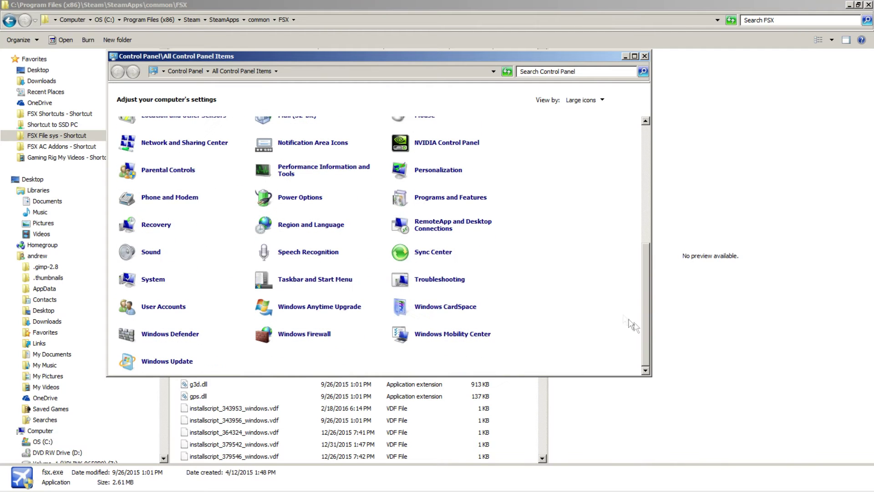
left_click(153, 280)
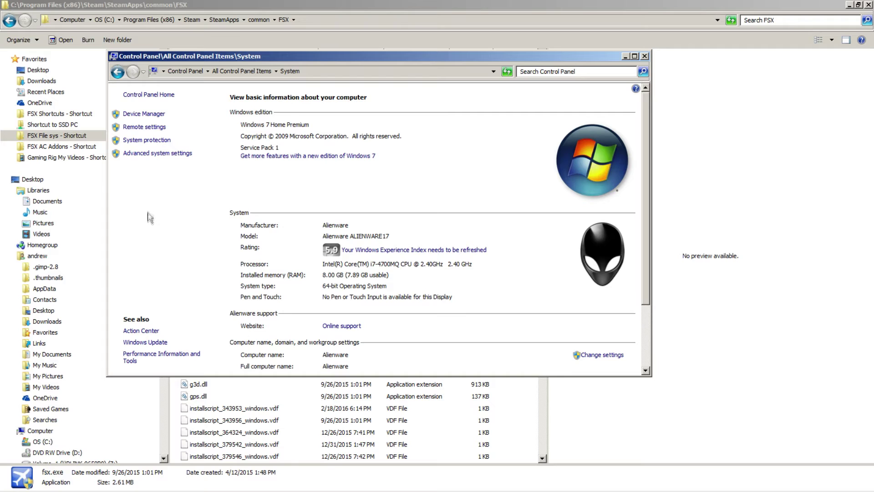
left_click(152, 154)
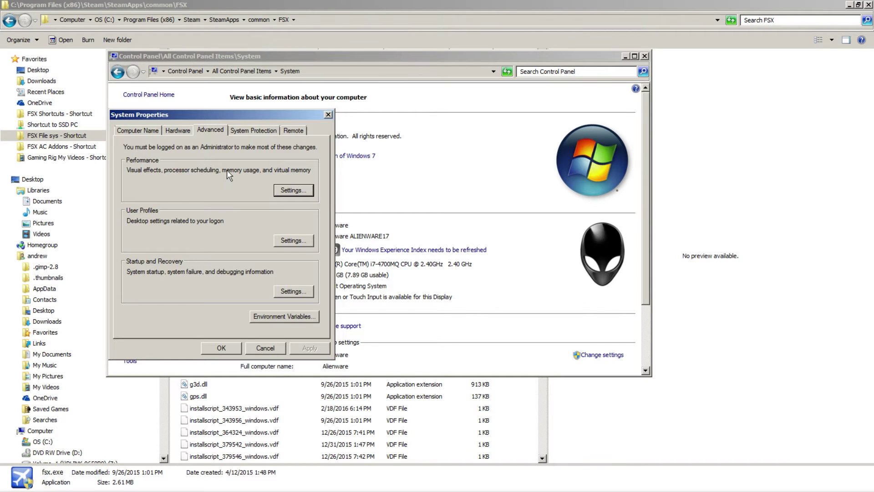
left_click(290, 191)
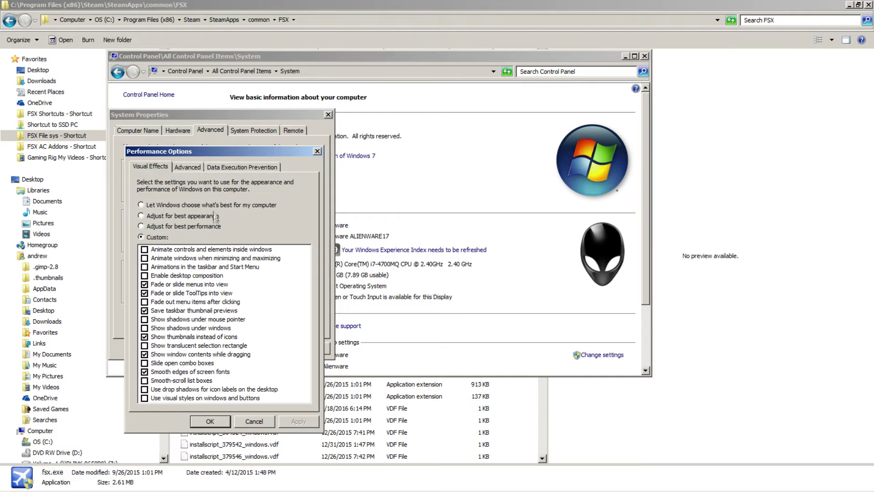
left_click(141, 226)
left_click(153, 227)
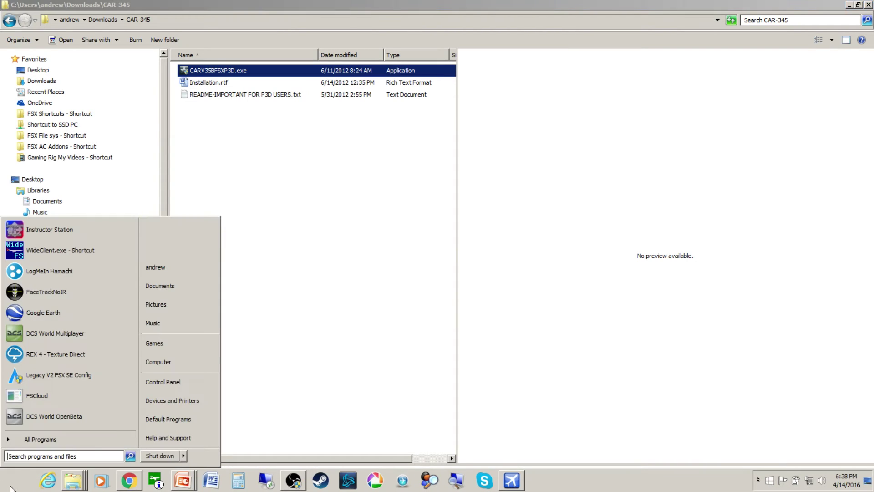
Search Windows for "services", open Services, then enlarge its window and widen the Description column.
type("services")
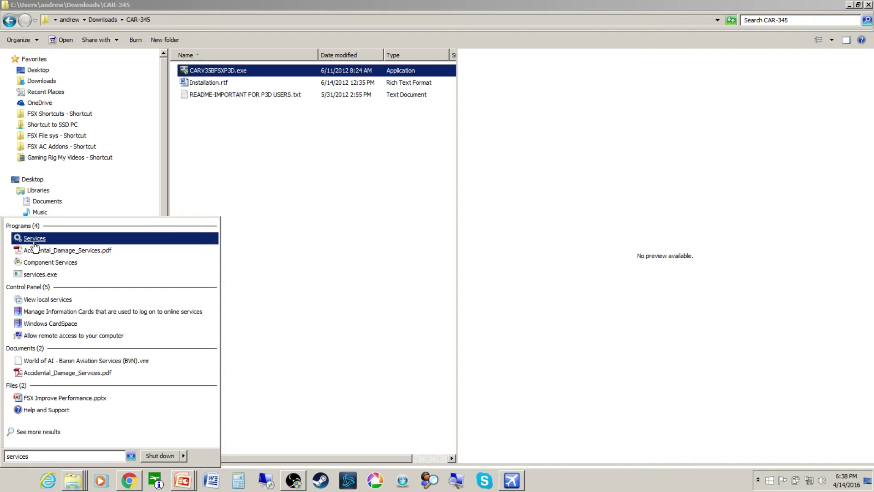
left_click(37, 242)
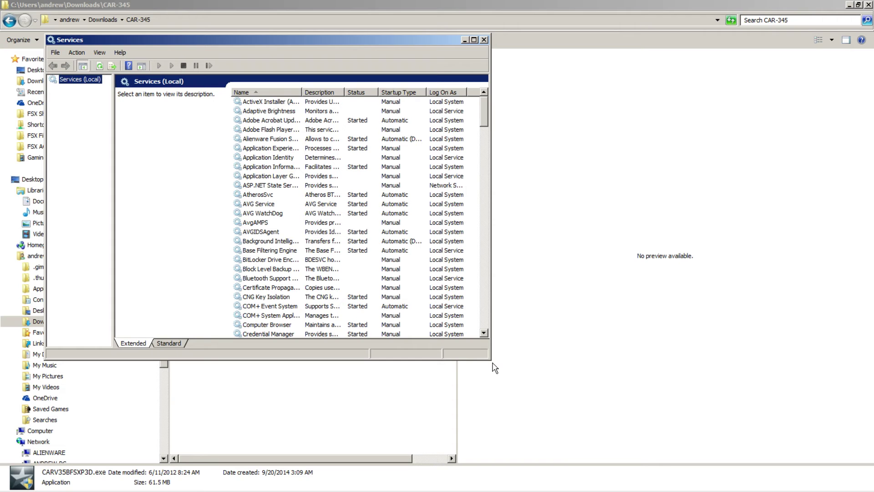
left_click_drag(490, 361, 664, 470)
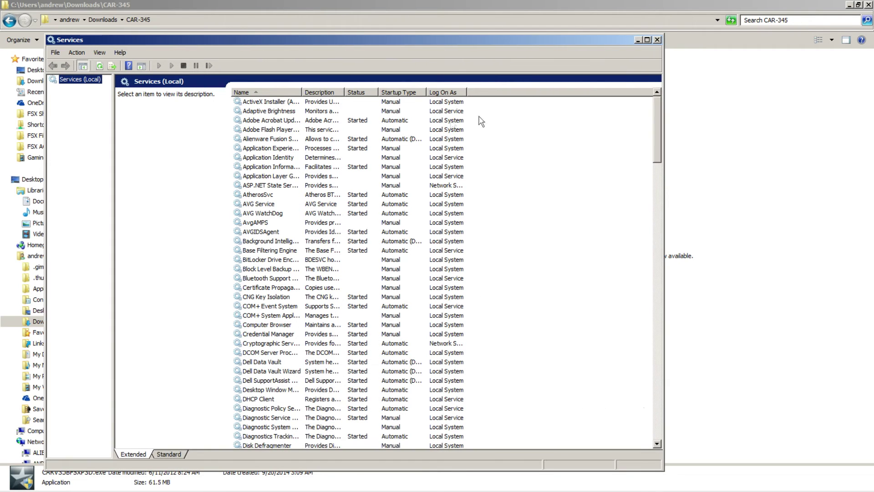
left_click_drag(344, 92, 446, 92)
left_click_drag(660, 105, 676, 140)
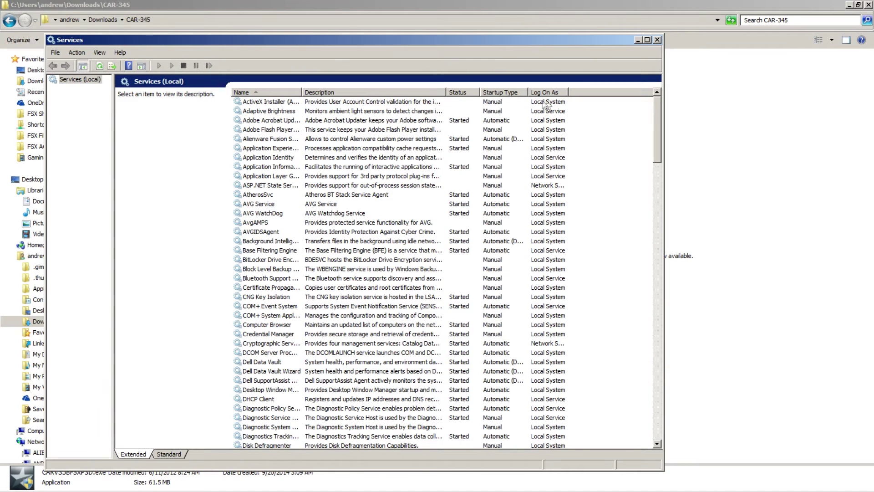
Sort the services by status, look through the started ones and widen the Name column.
left_click(464, 94)
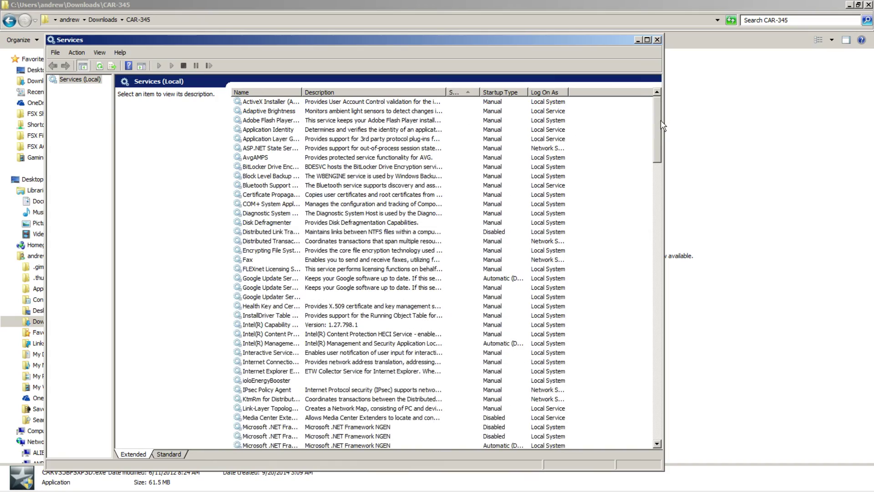
left_click_drag(662, 125, 675, 381)
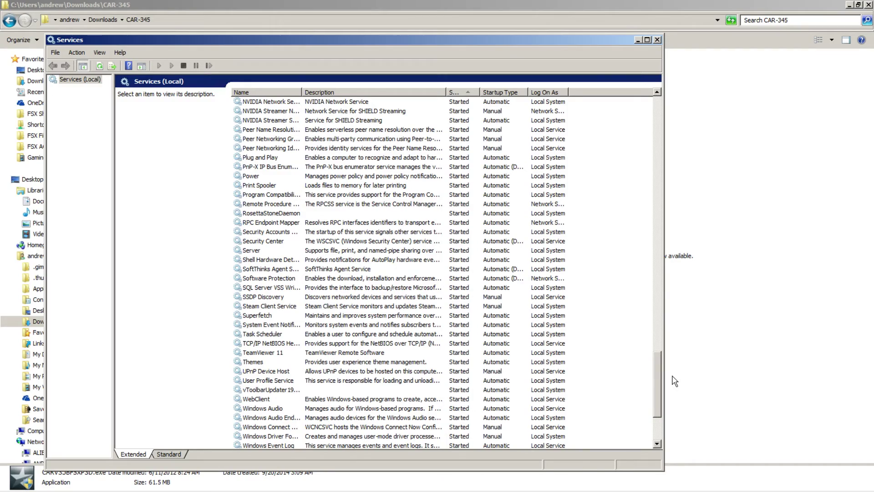
left_click_drag(674, 381, 684, 200)
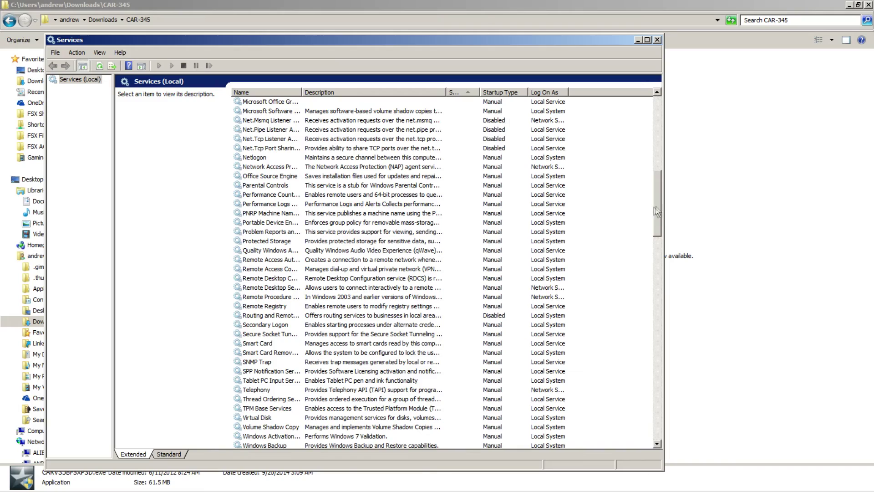
left_click_drag(660, 211, 678, 374)
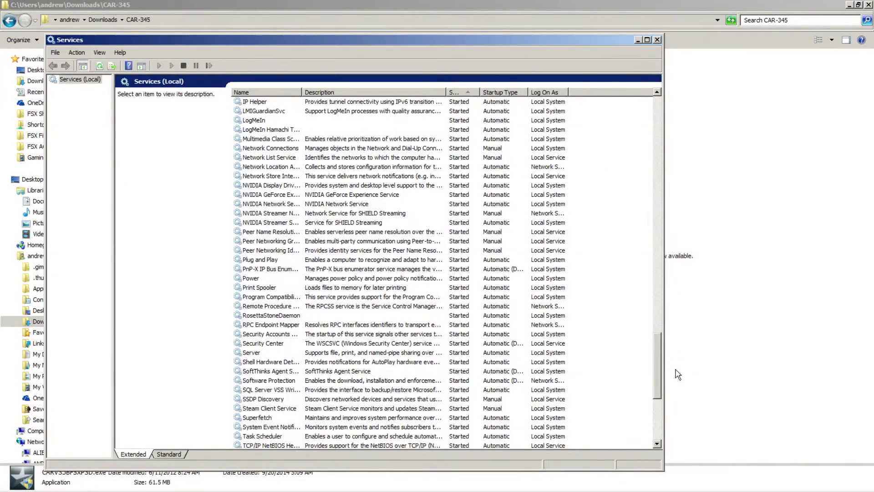
left_click_drag(678, 374, 677, 311)
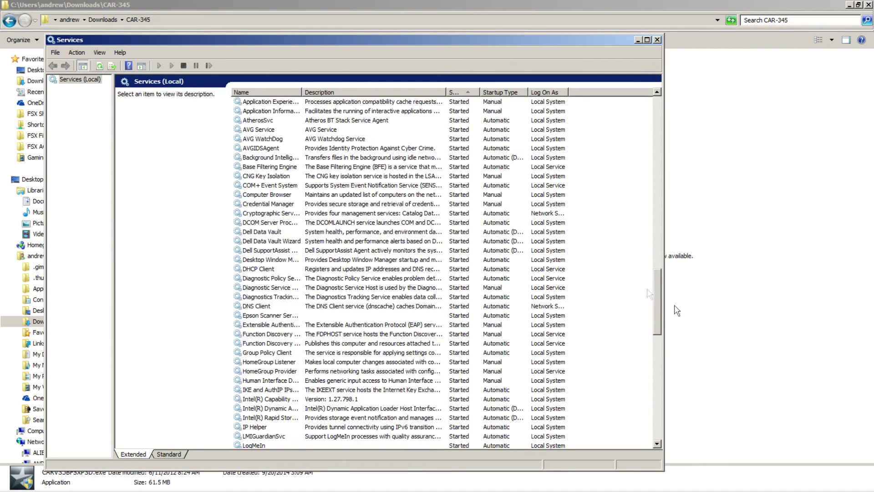
left_click_drag(302, 90, 325, 90)
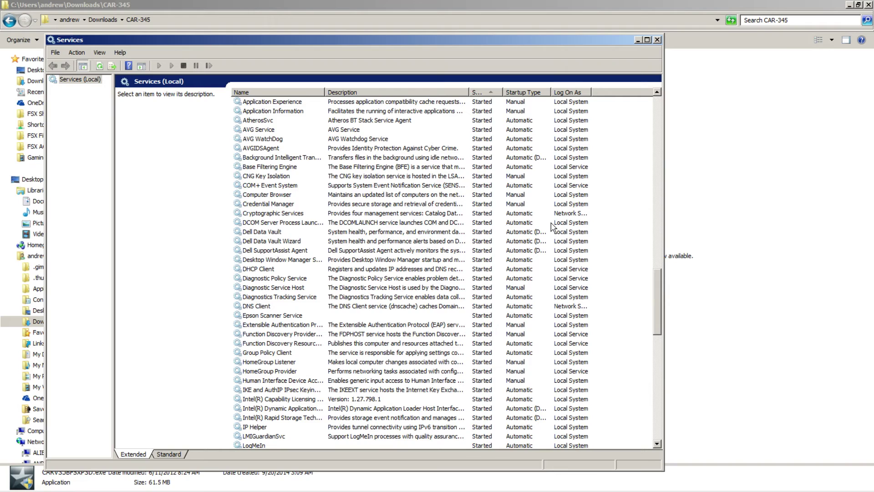
View the startup type in the Credential Manager service's properties and close them without changes.
left_click(384, 206)
right_click(384, 206)
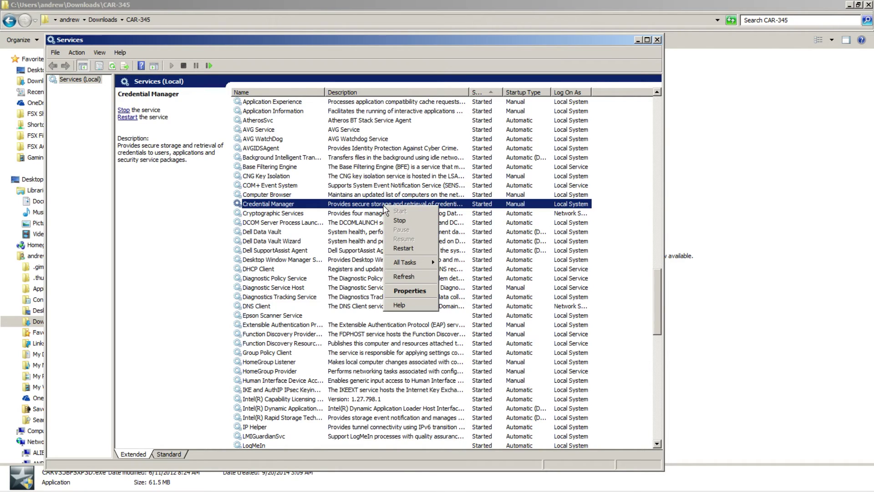
left_click(409, 291)
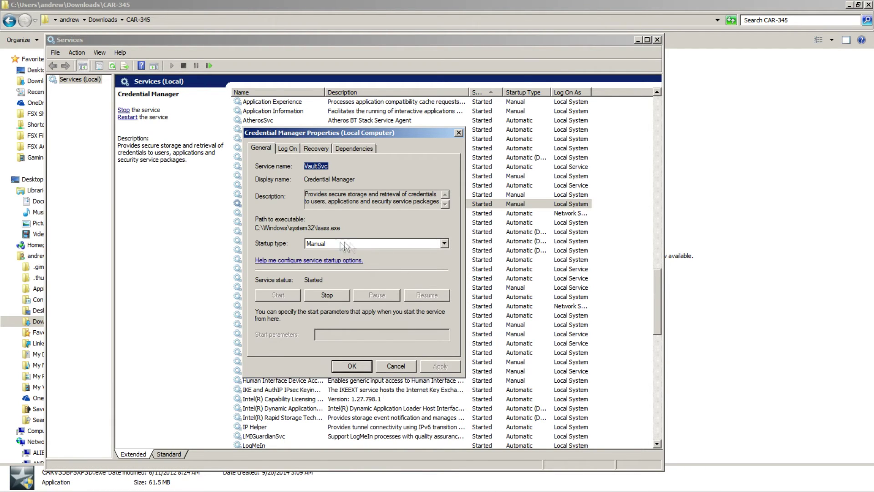
left_click(395, 366)
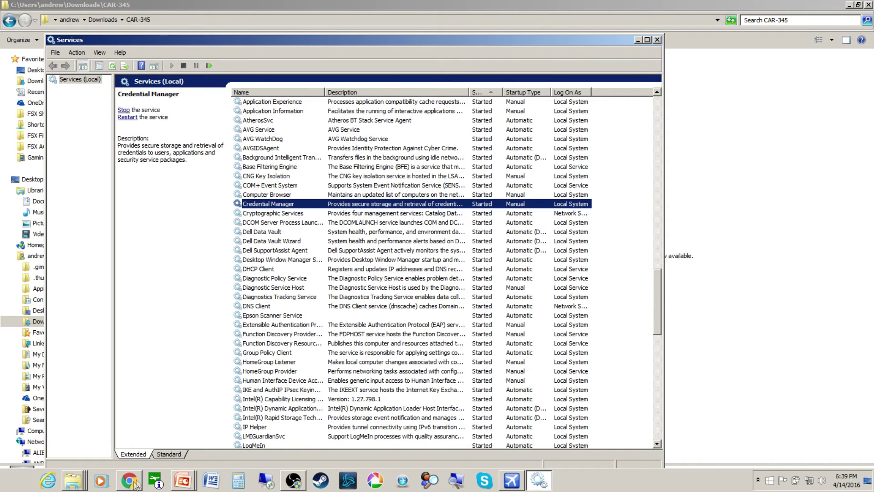
Switch to Chrome and search Google in a new tab for "unnecessary windows services windows 7".
left_click(131, 486)
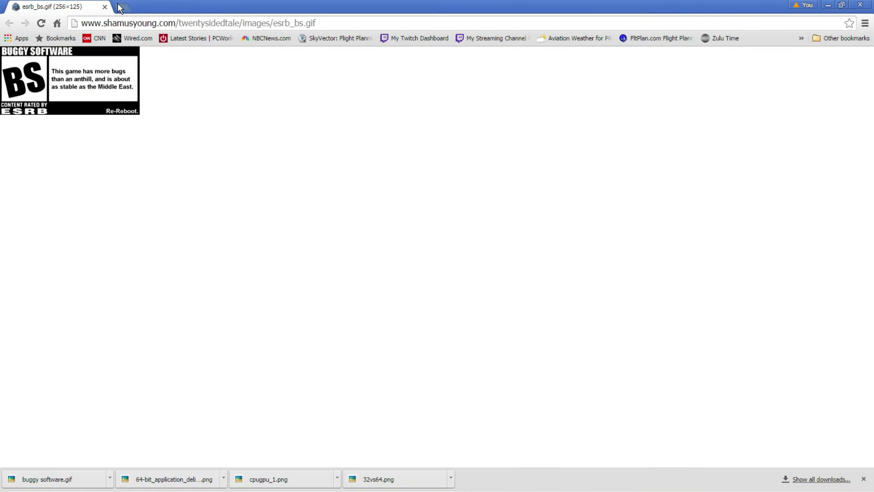
left_click(121, 7)
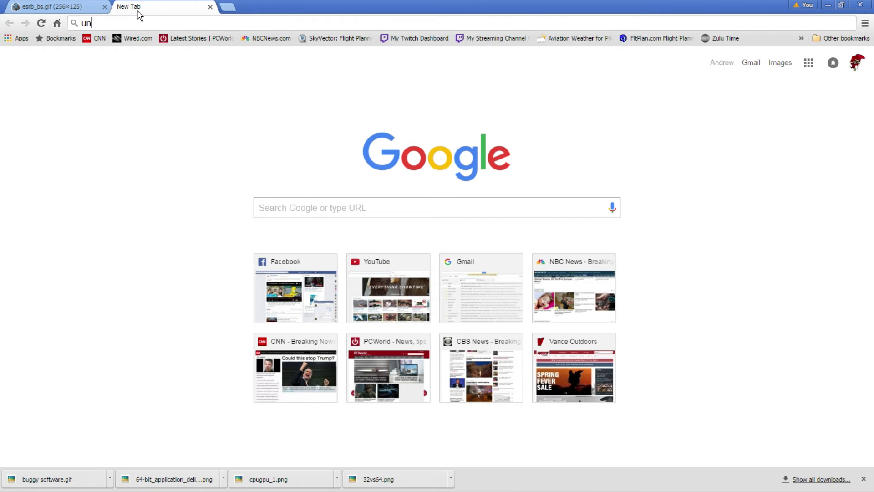
type("unnecessary")
key("Right")
type("wind")
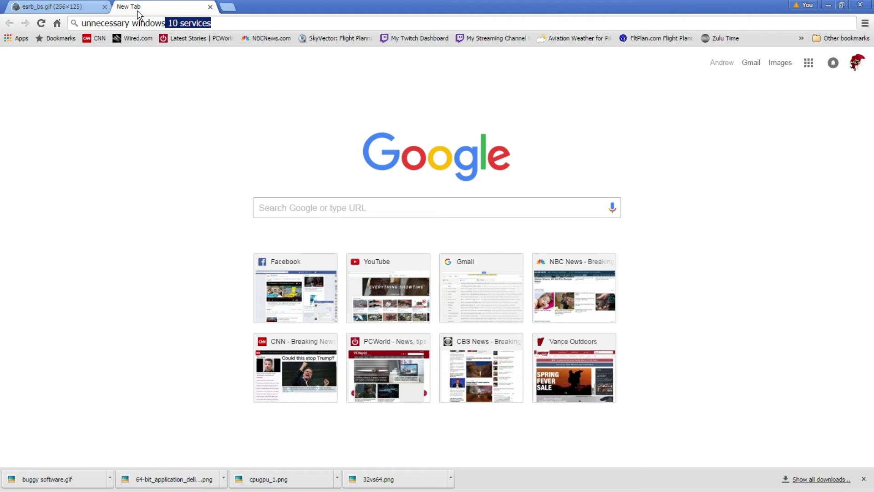
type("ows")
key("Right")
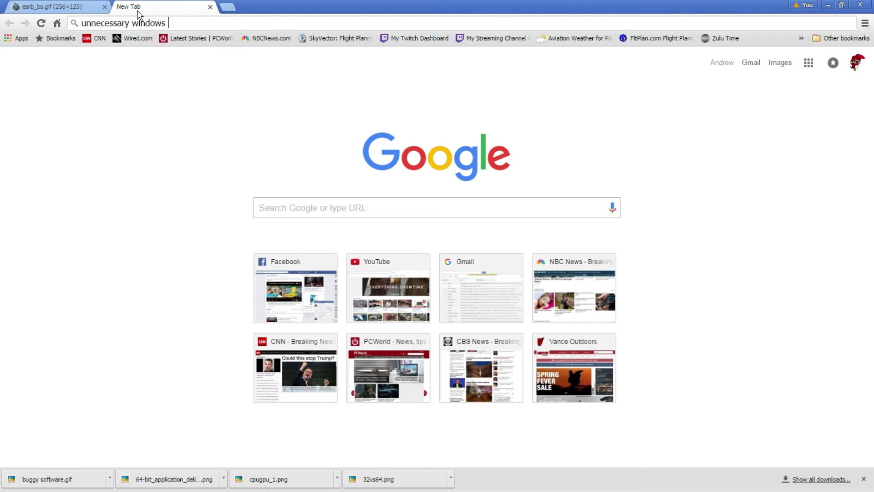
type("services windows 10")
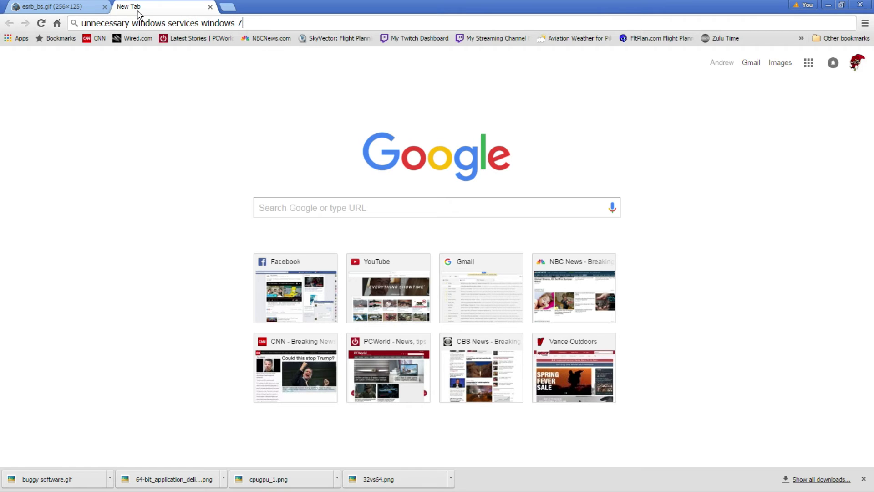
key("Return")
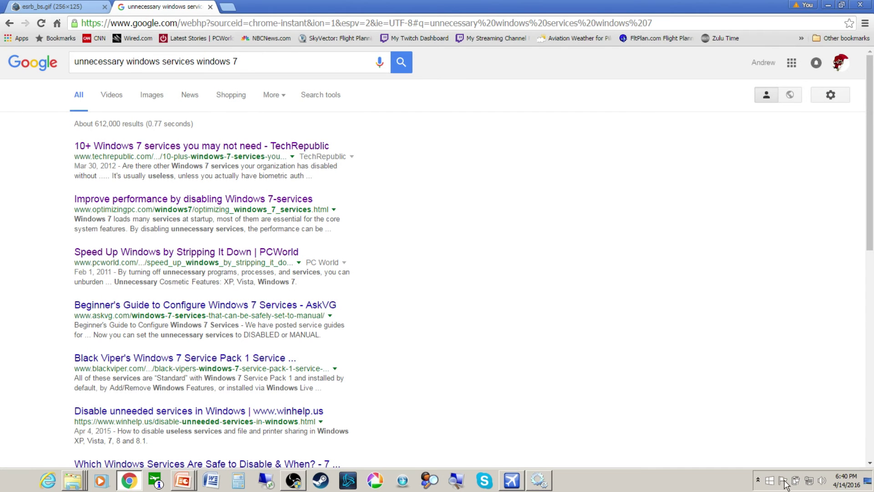
Temporarily disable AVG protection from its notification area icon, with the duration set to Until restart.
left_click(757, 480)
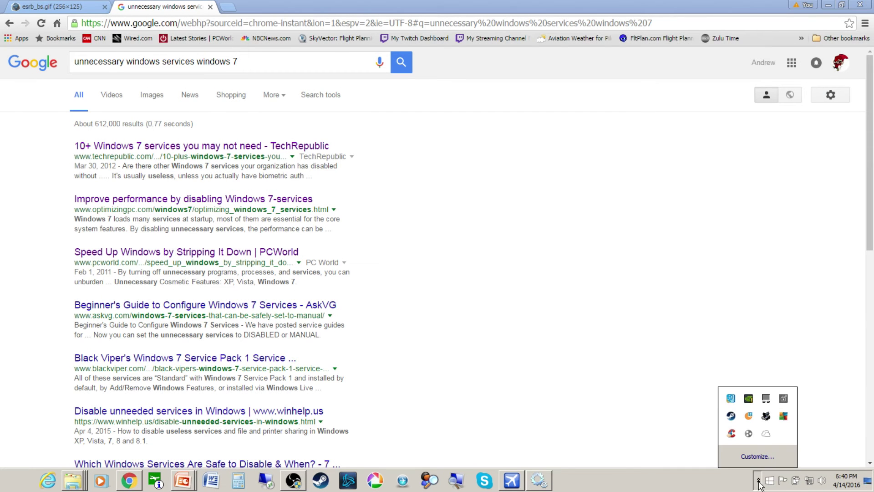
right_click(783, 416)
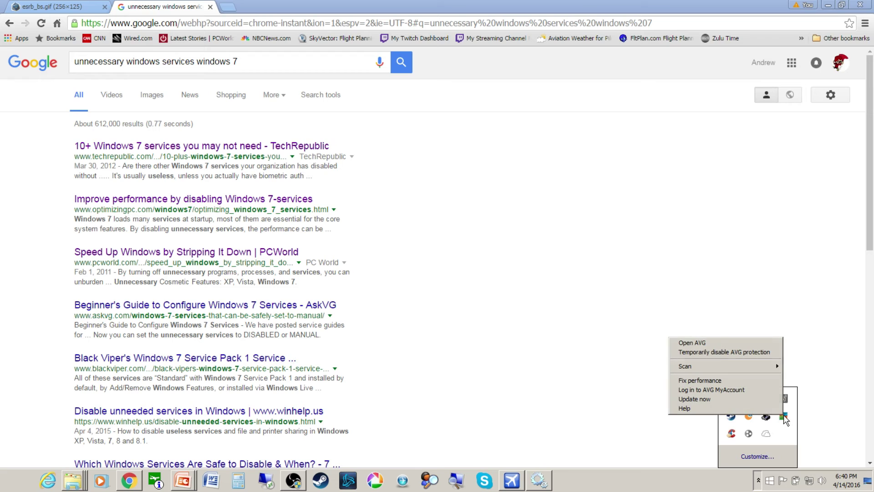
left_click(724, 354)
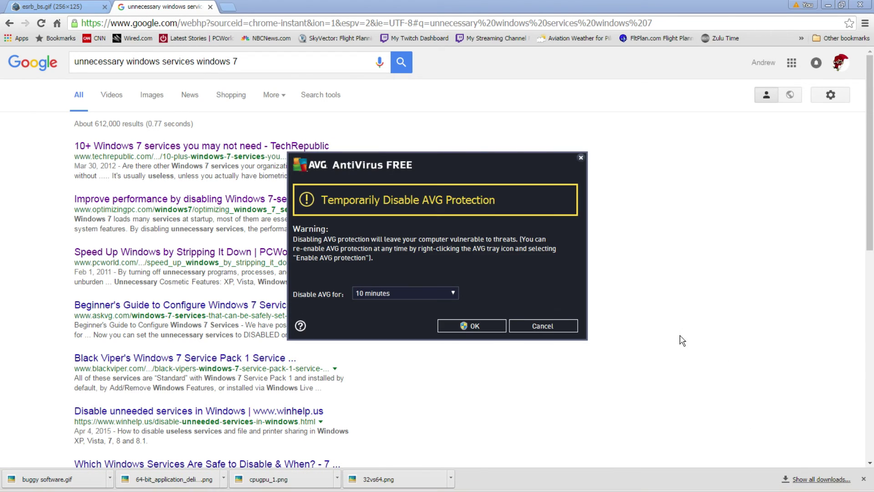
left_click(410, 293)
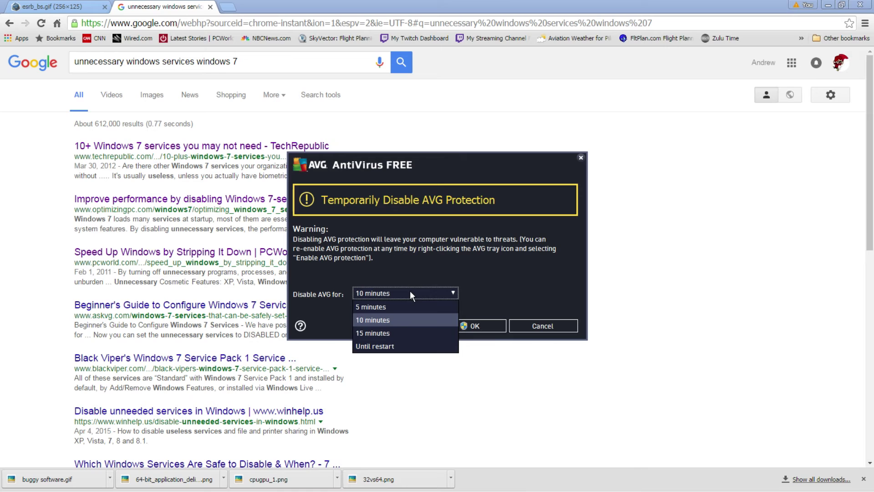
left_click(377, 345)
left_click(462, 326)
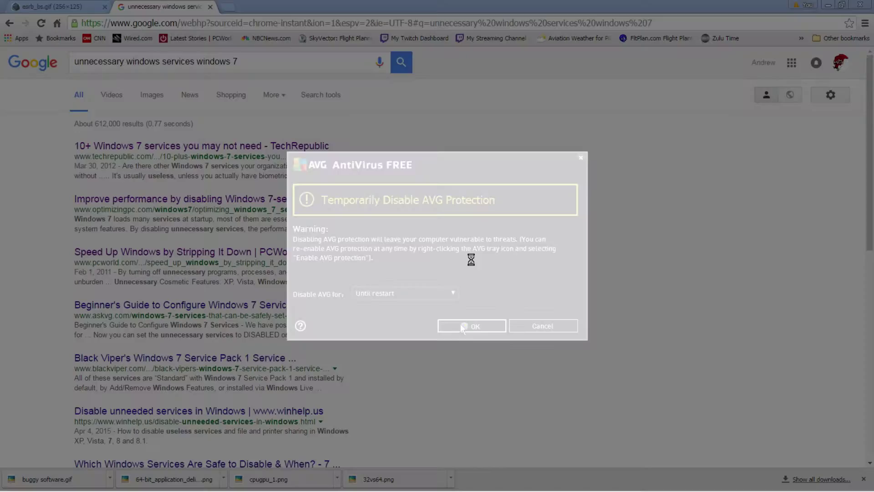
left_click(468, 257)
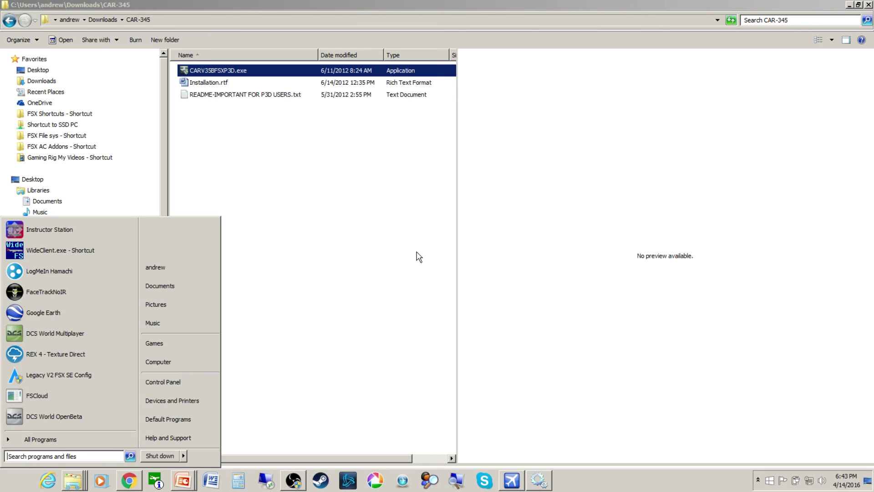
Search Windows for "msconfig" and open the startup items in System Configuration.
type("msconfig")
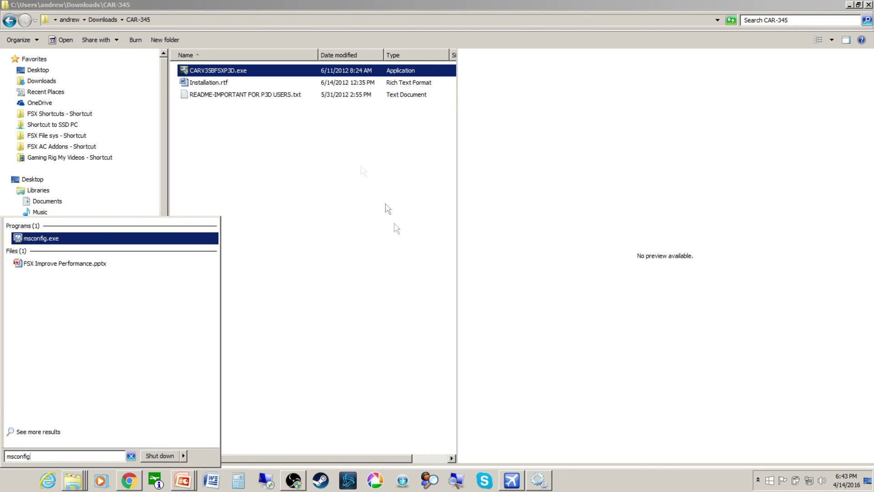
left_click(59, 239)
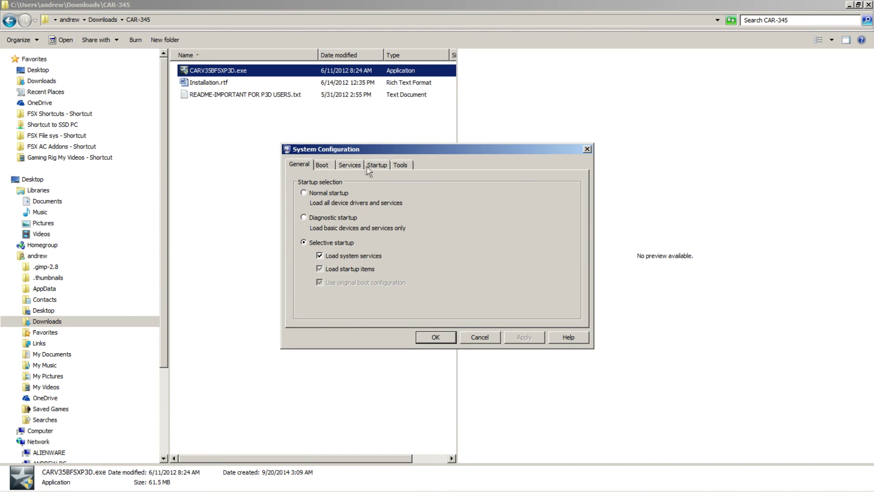
left_click(378, 165)
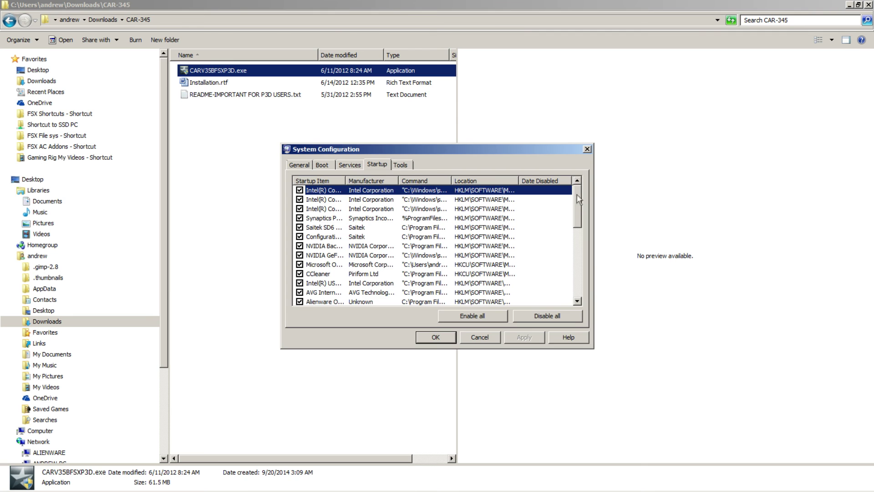
Widen the Startup Item column and examine which startup programs are enabled and disabled.
left_click_drag(578, 203, 583, 265)
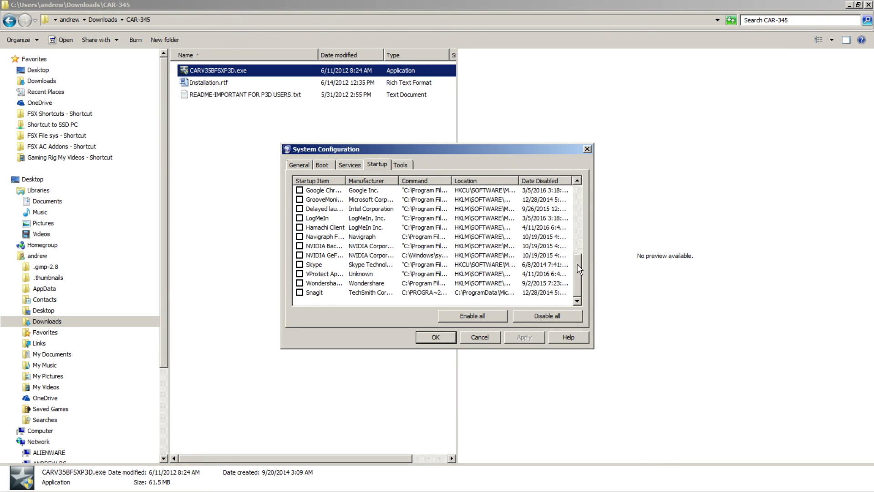
left_click_drag(580, 268, 582, 195)
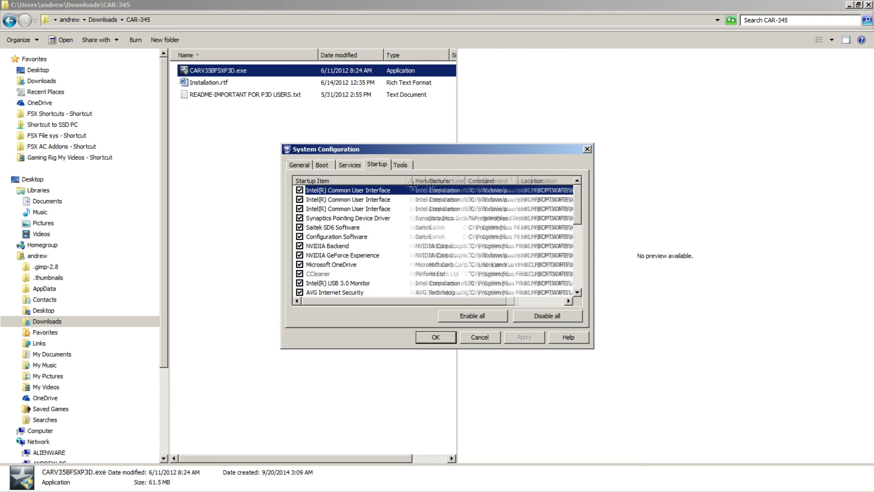
left_click_drag(346, 180, 447, 181)
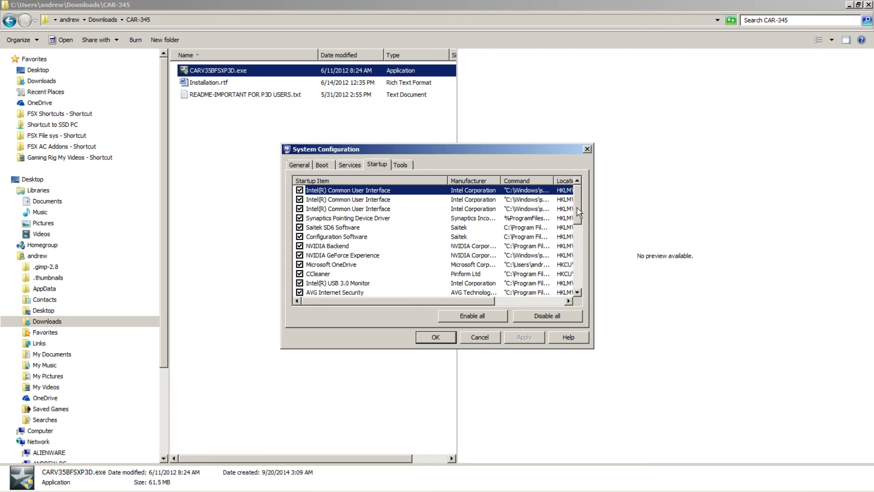
left_click_drag(578, 212, 581, 219)
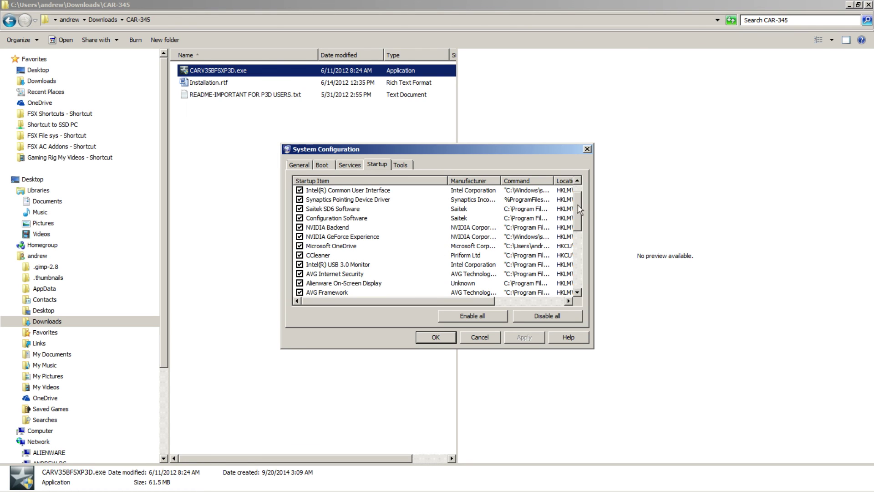
left_click_drag(580, 209, 583, 223)
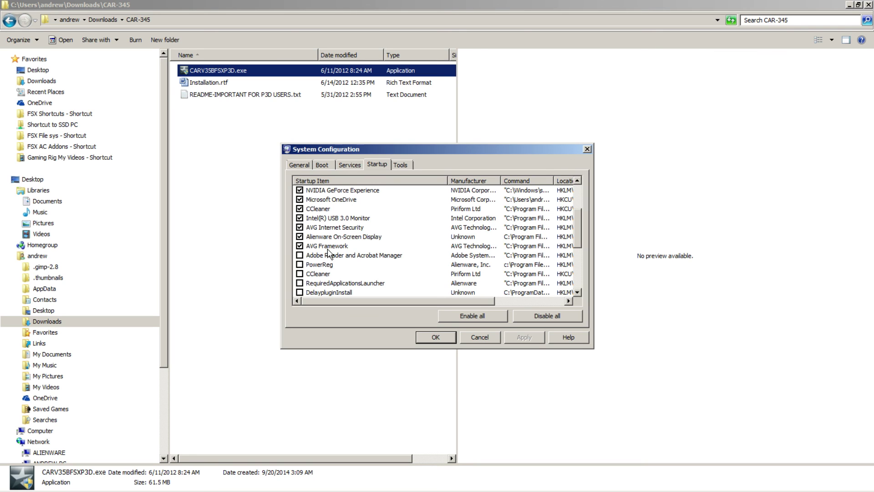
scroll(577, 230, "down", 1)
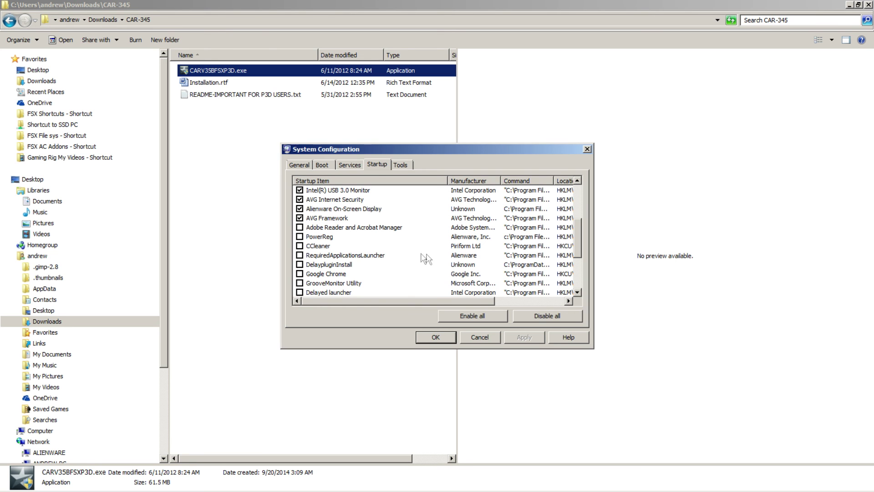
left_click_drag(582, 230, 581, 209)
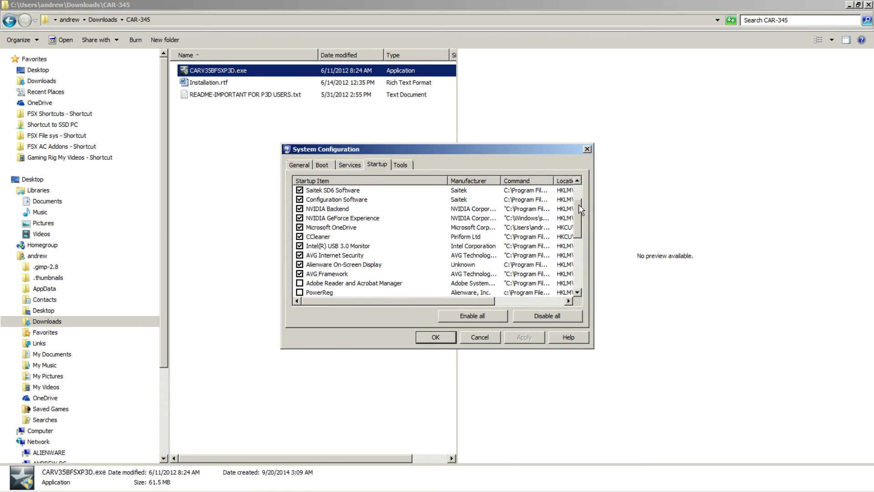
left_click_drag(581, 209, 579, 215)
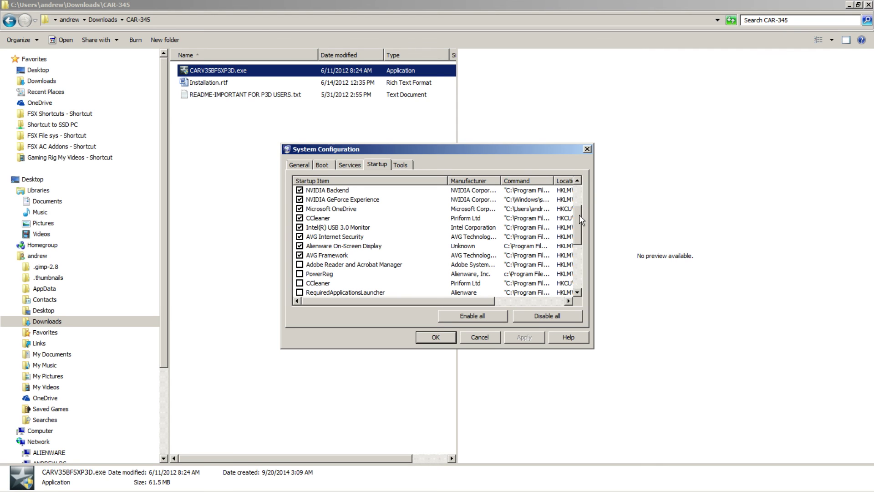
scroll(581, 220, "up", 2)
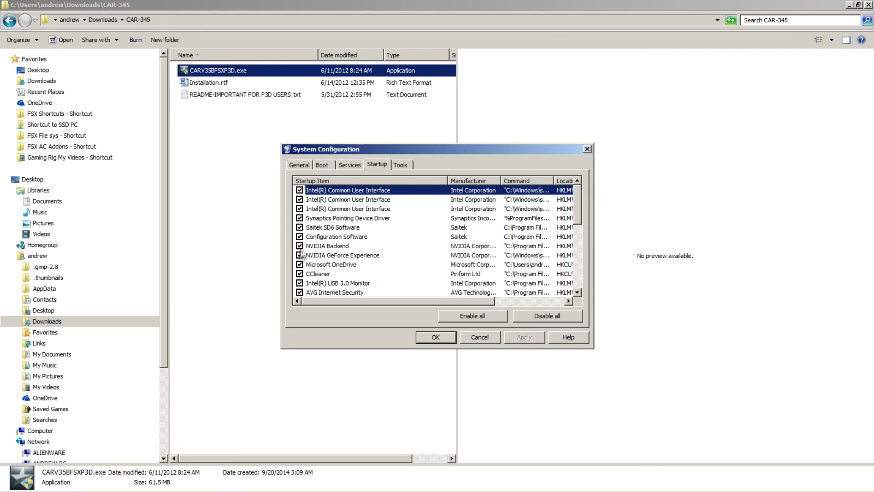